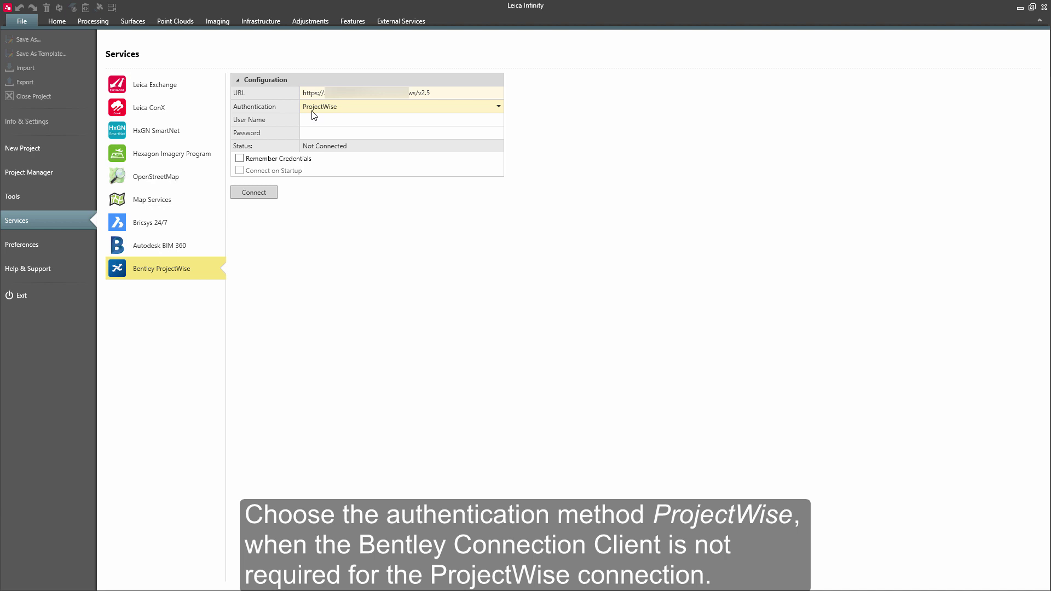
{"action": "left_click", "coordinate": [312, 120]}
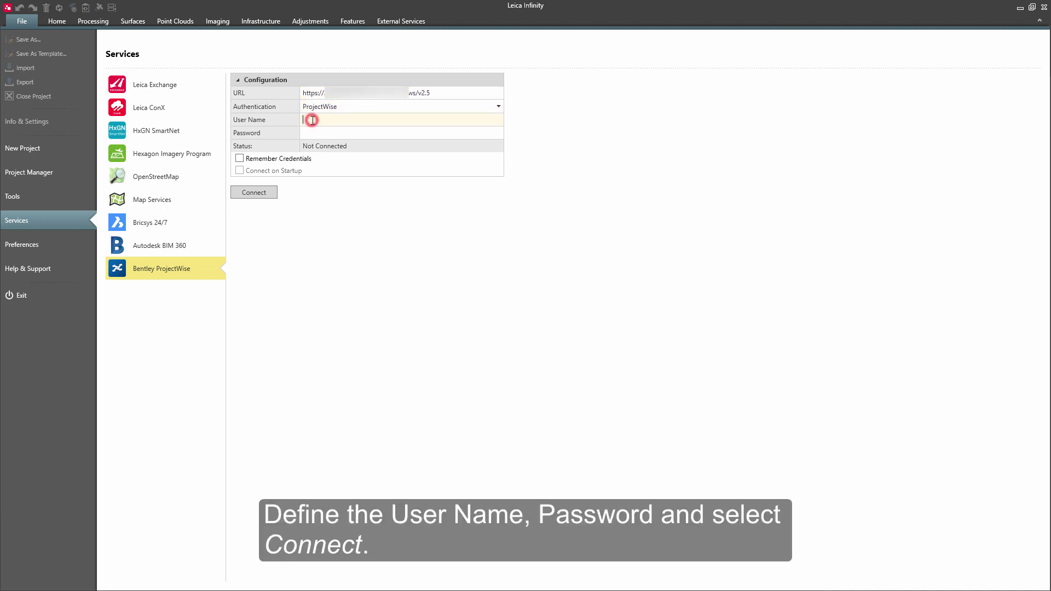
{"action": "type", "text": "projectwise"}
{"action": "left_click", "coordinate": [309, 133]}
{"action": "type", "text": "p"}
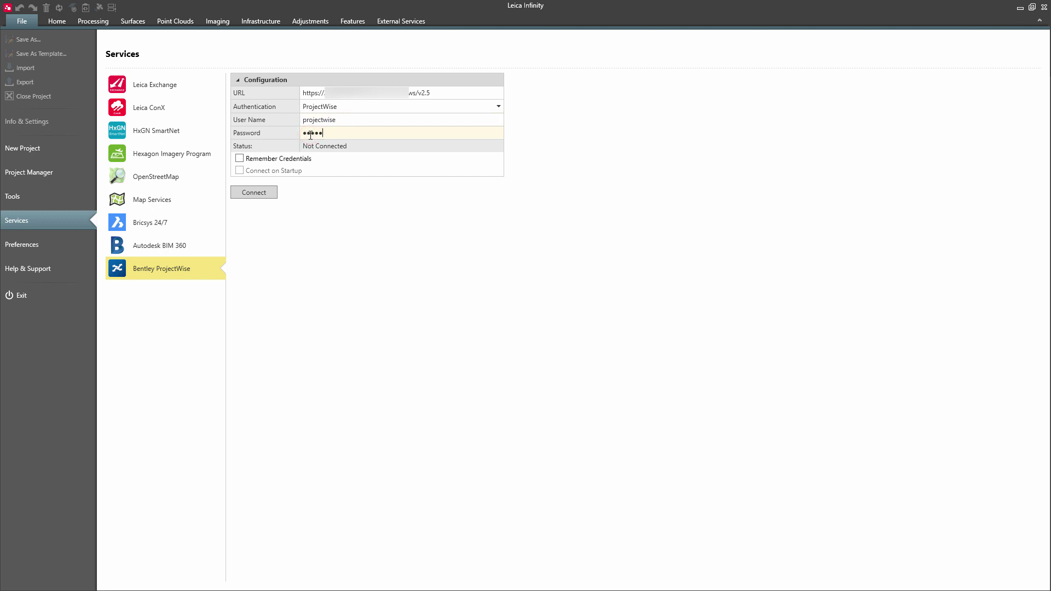
{"action": "type", "text": "rojectwise"}
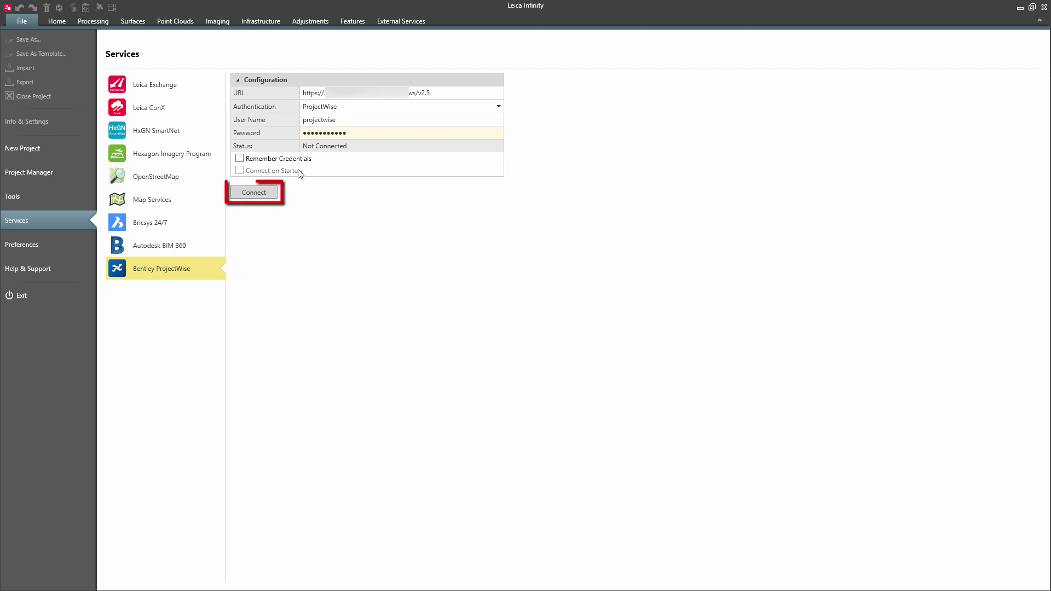
{"action": "left_click", "coordinate": [269, 194]}
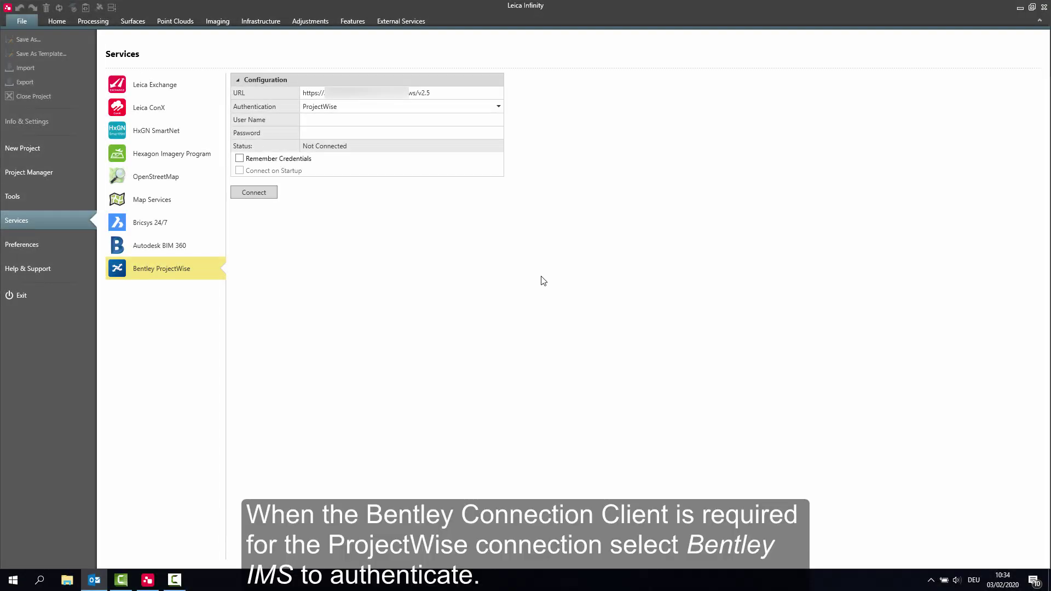
Set ProjectWise authentication to Bentley IMS and open the Bentley CONNECTION Client from the tray.
{"action": "left_click", "coordinate": [425, 109]}
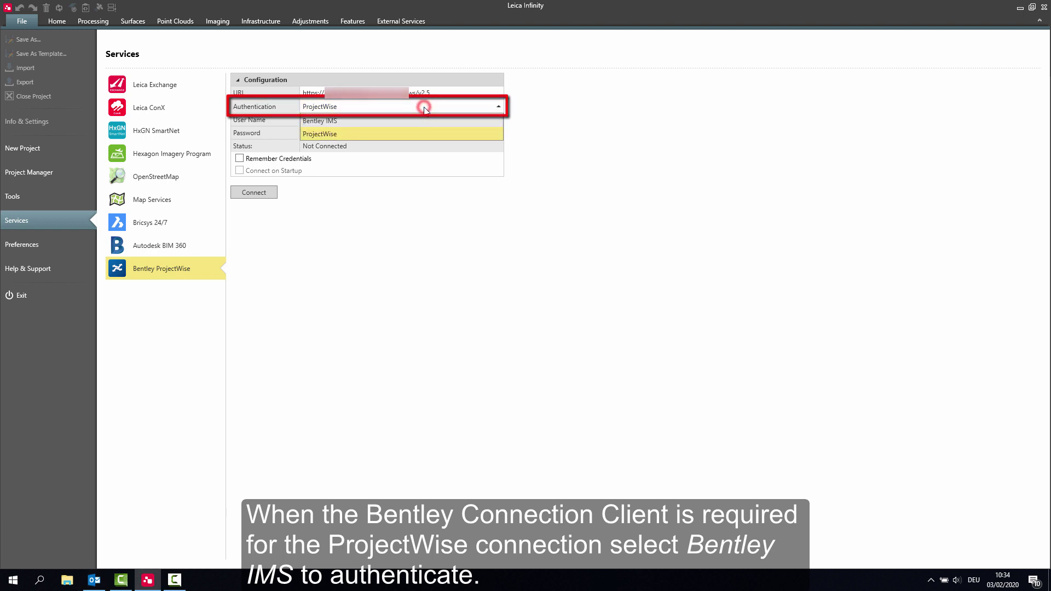
{"action": "left_click", "coordinate": [424, 119]}
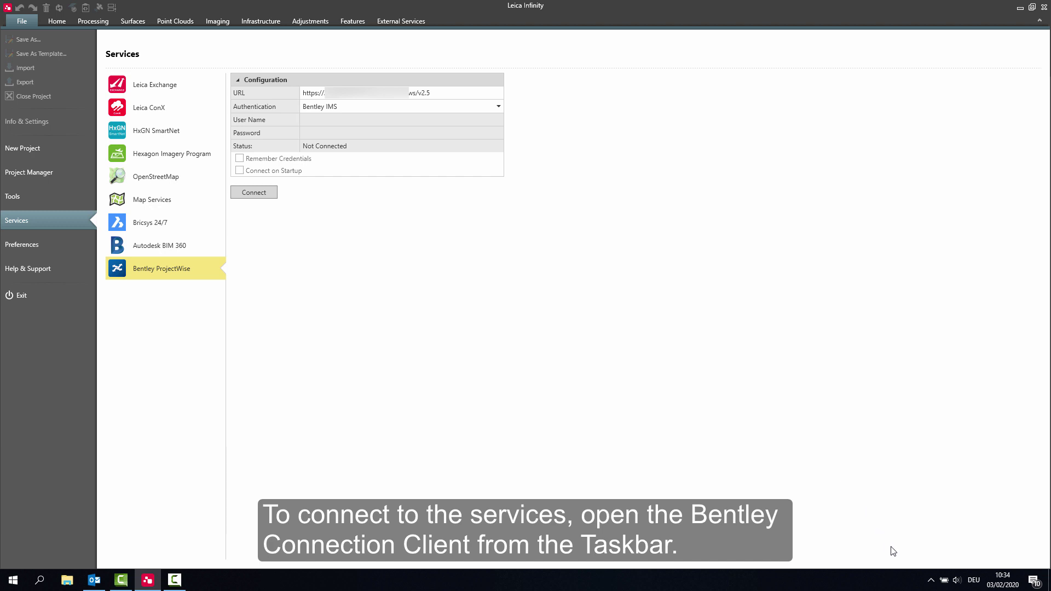
{"action": "left_click", "coordinate": [928, 583]}
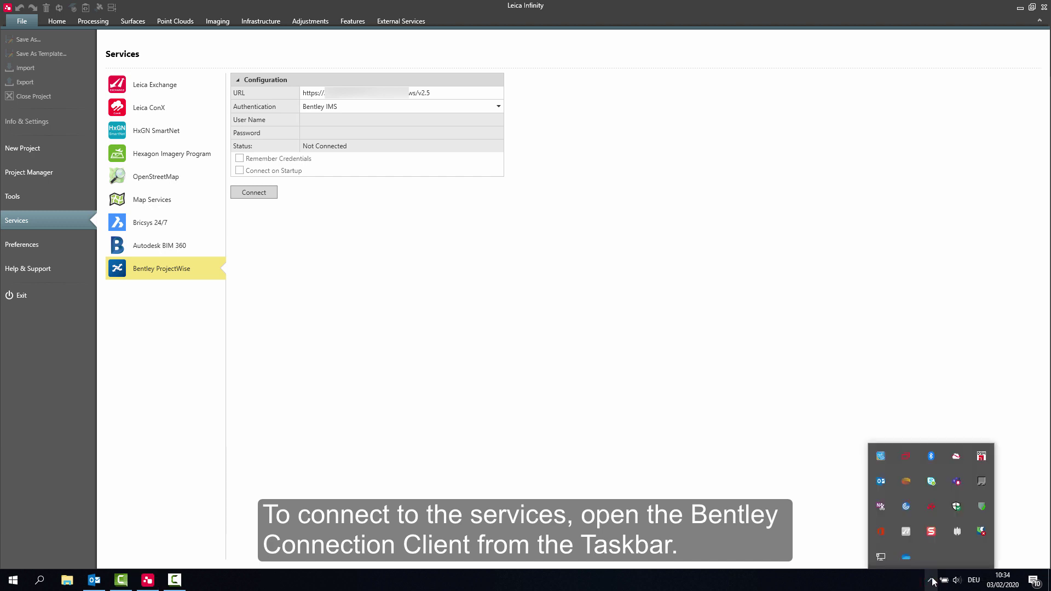
{"action": "right_click", "coordinate": [980, 531]}
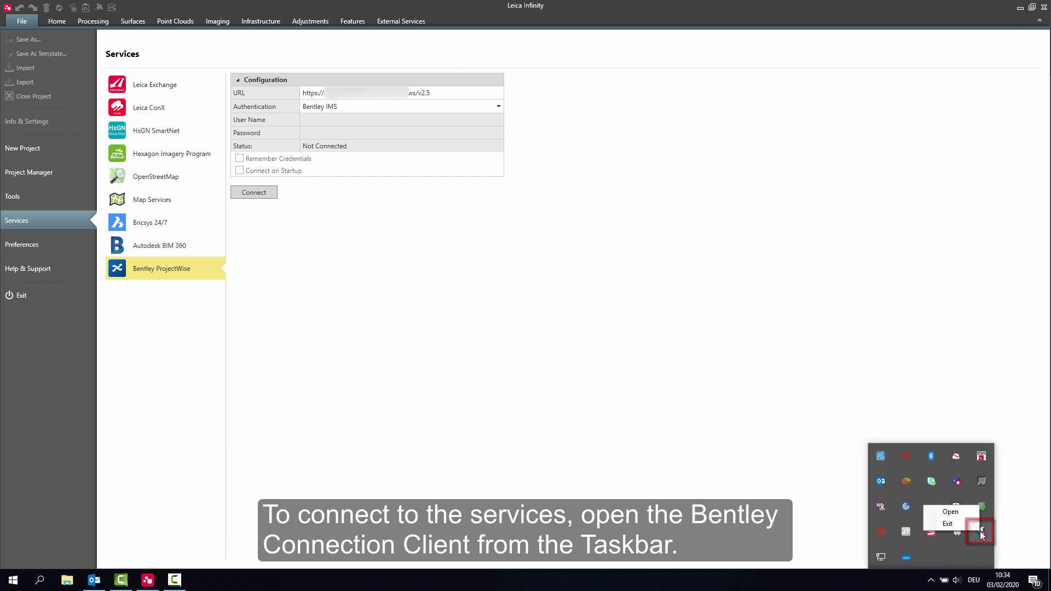
{"action": "left_click", "coordinate": [967, 513]}
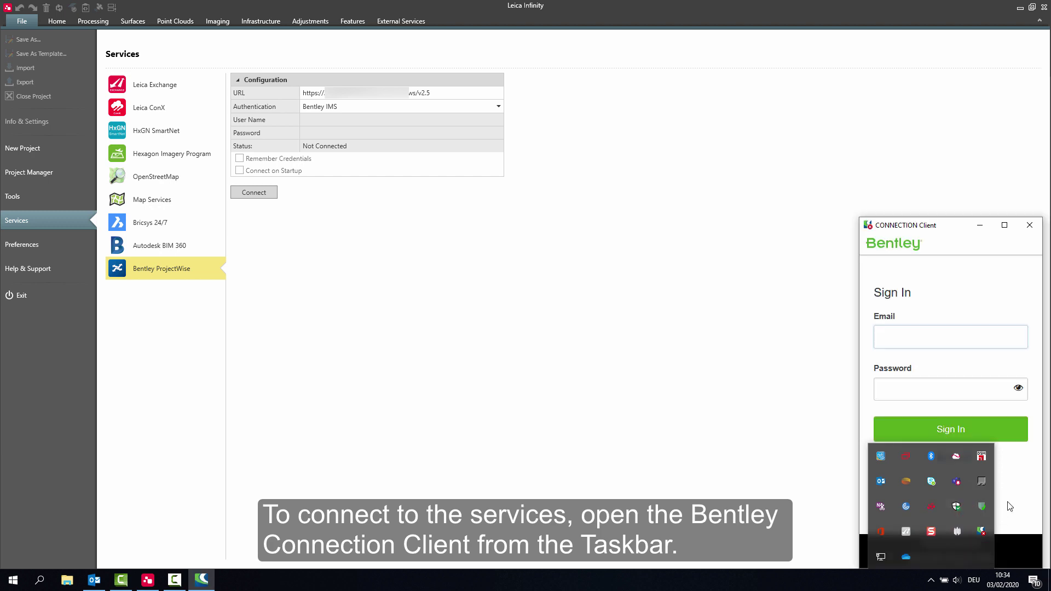
Sign in to the CONNECTION Client with the account e-mail and the pasted password.
{"action": "left_click", "coordinate": [889, 337]}
{"action": "type", "text": "user"}
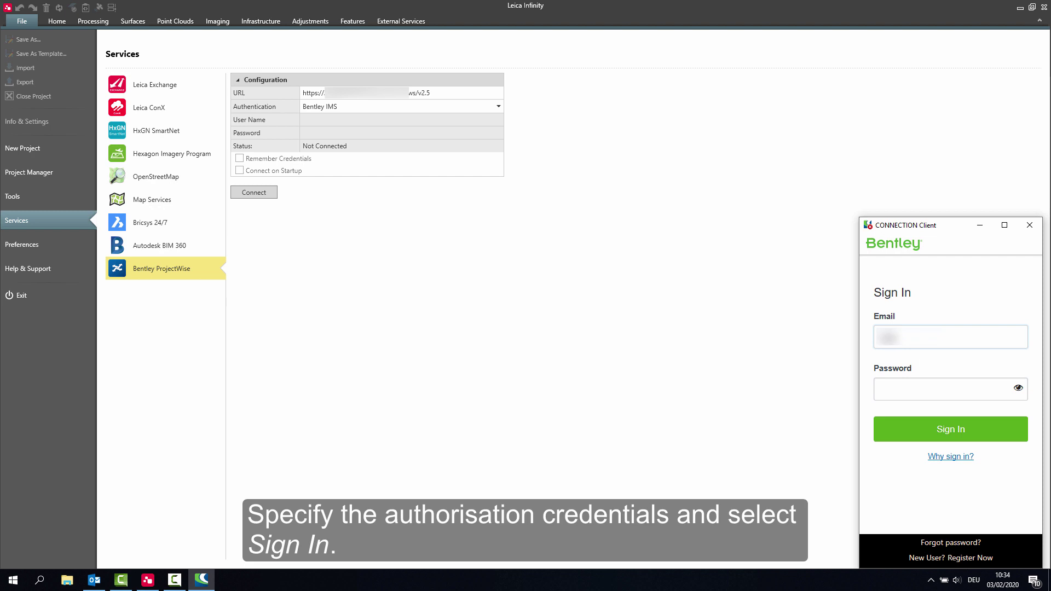
{"action": "type", "text": "name"}
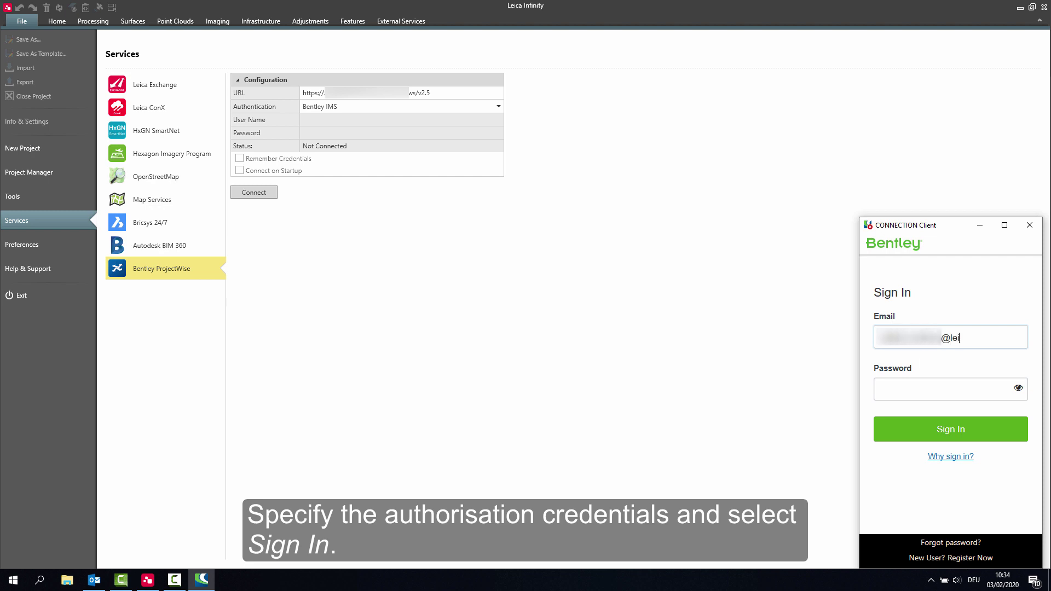
{"action": "type", "text": "@leica-geosystems.com"}
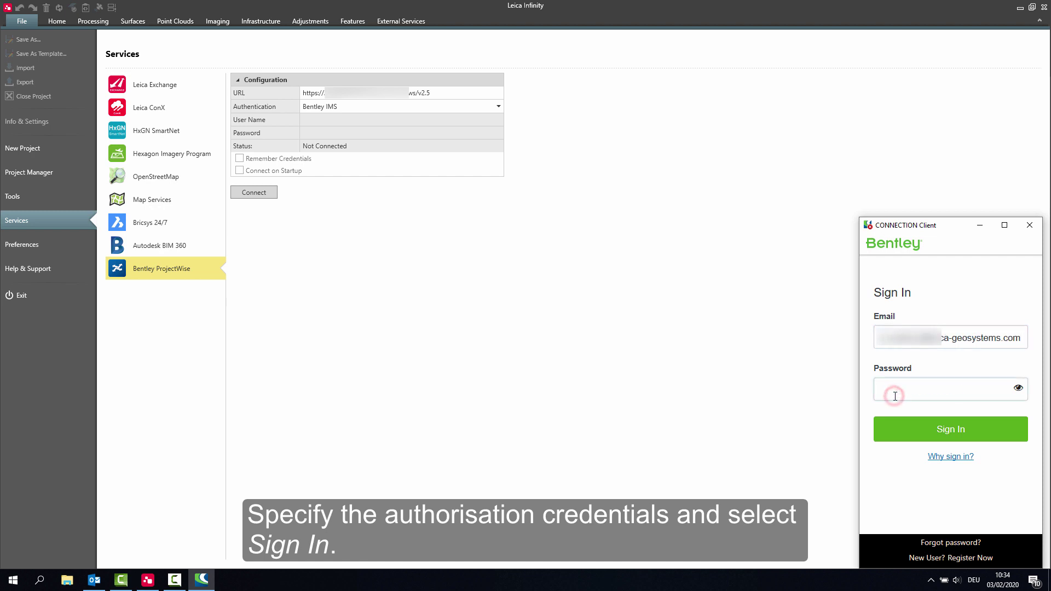
{"action": "key", "text": "ctrl+v"}
{"action": "left_click", "coordinate": [921, 434]}
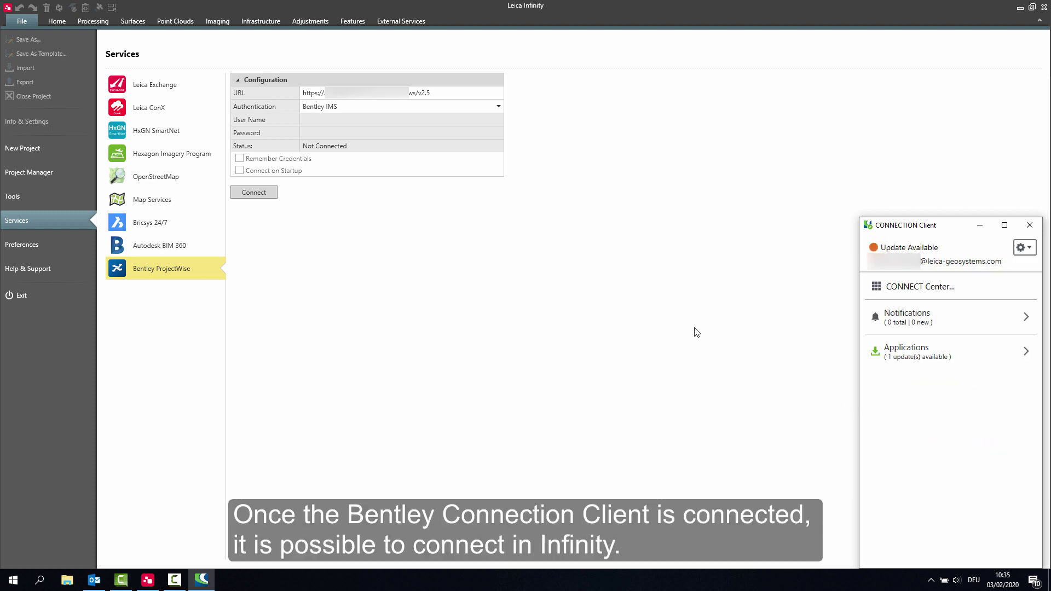
Connect to ProjectWise and browse the import source to the Parklands Building 1A Extension project.
{"action": "left_click", "coordinate": [254, 193]}
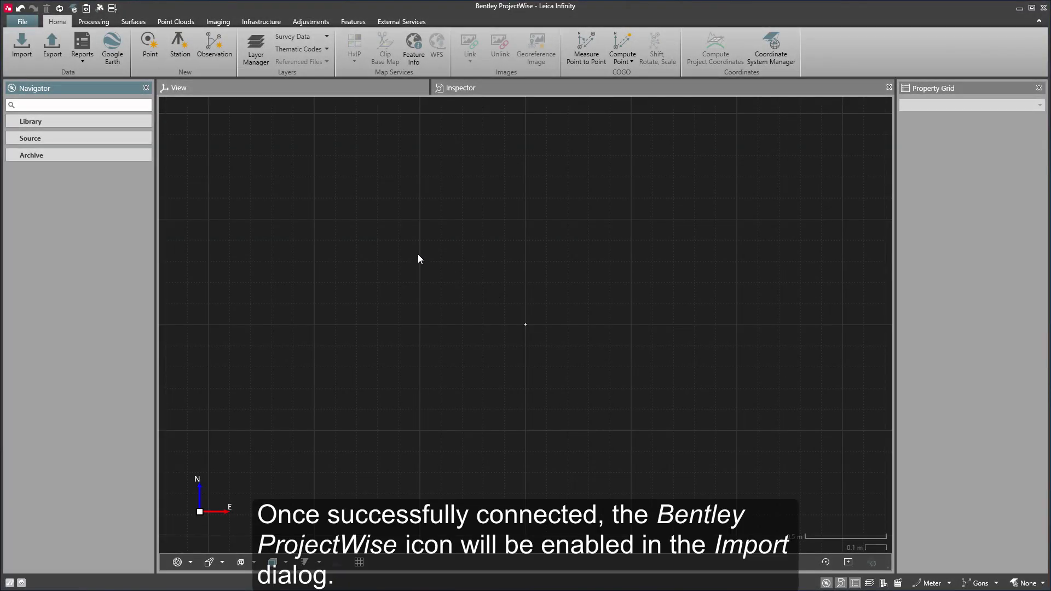
{"action": "left_click", "coordinate": [30, 49]}
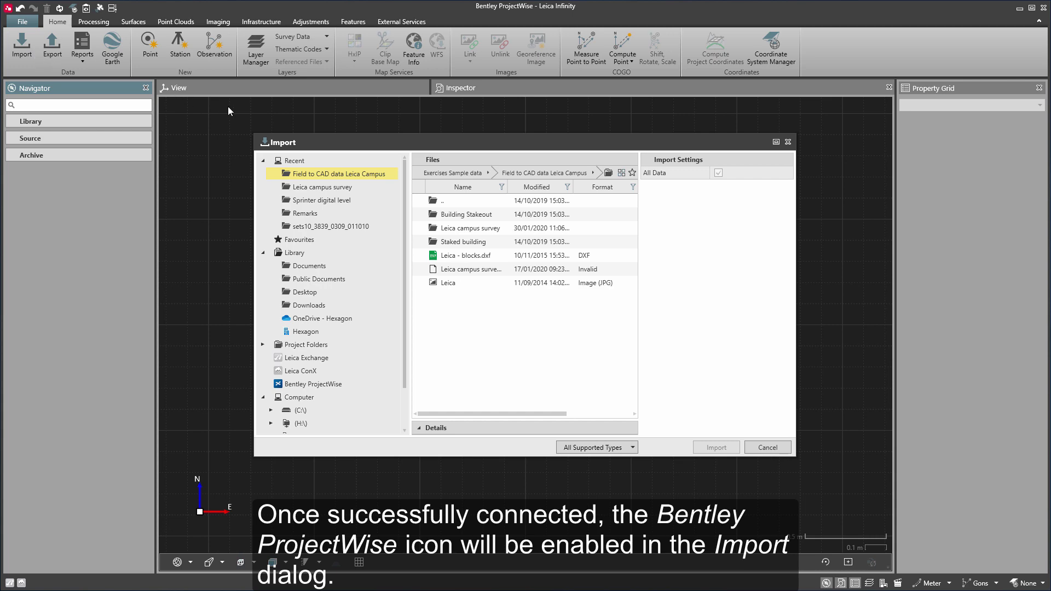
{"action": "left_click", "coordinate": [295, 385]}
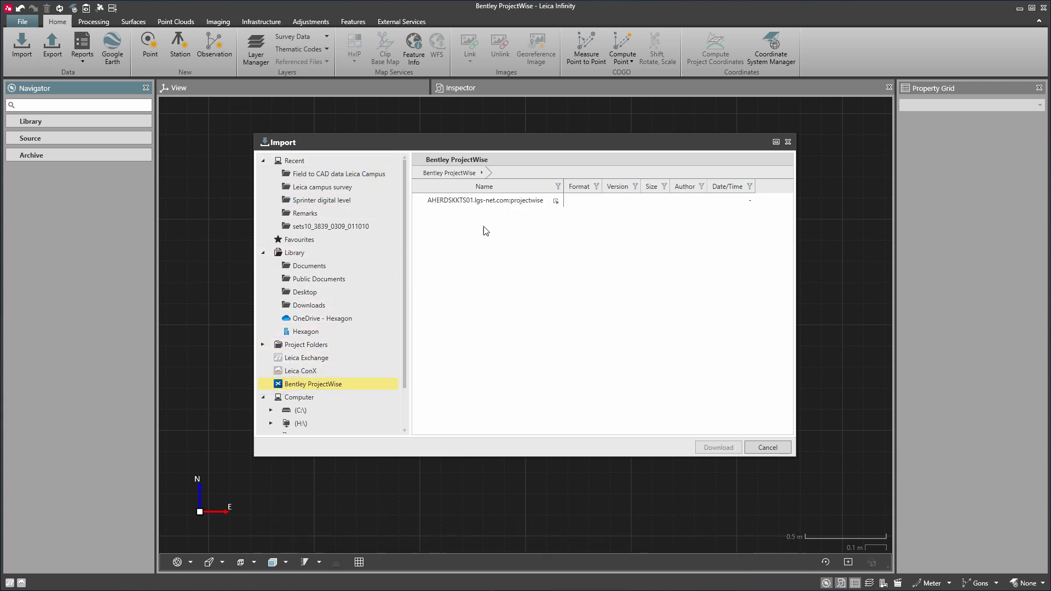
{"action": "left_click", "coordinate": [550, 204]}
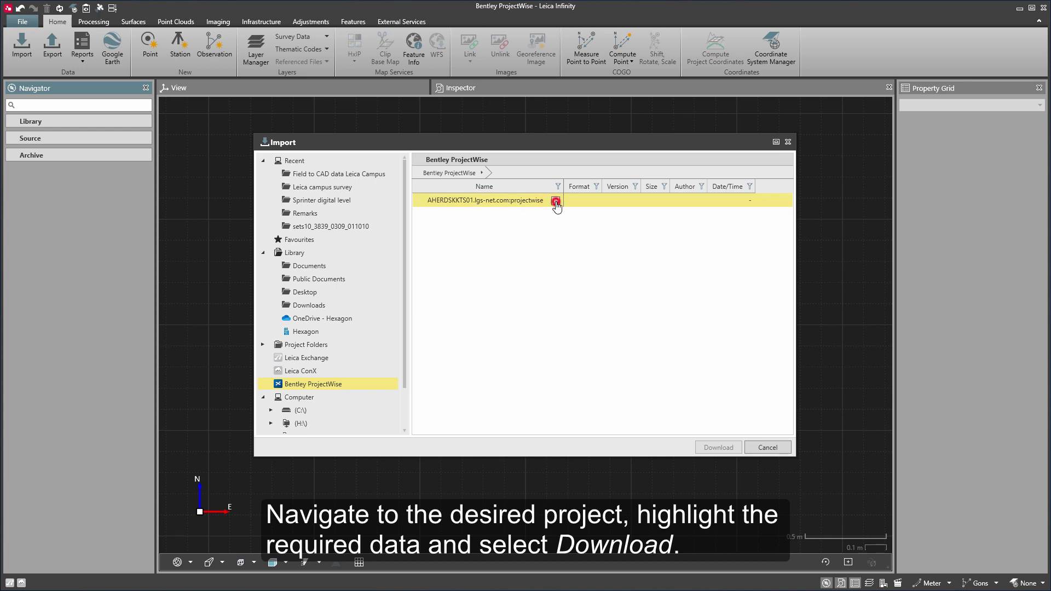
{"action": "left_click", "coordinate": [555, 201]}
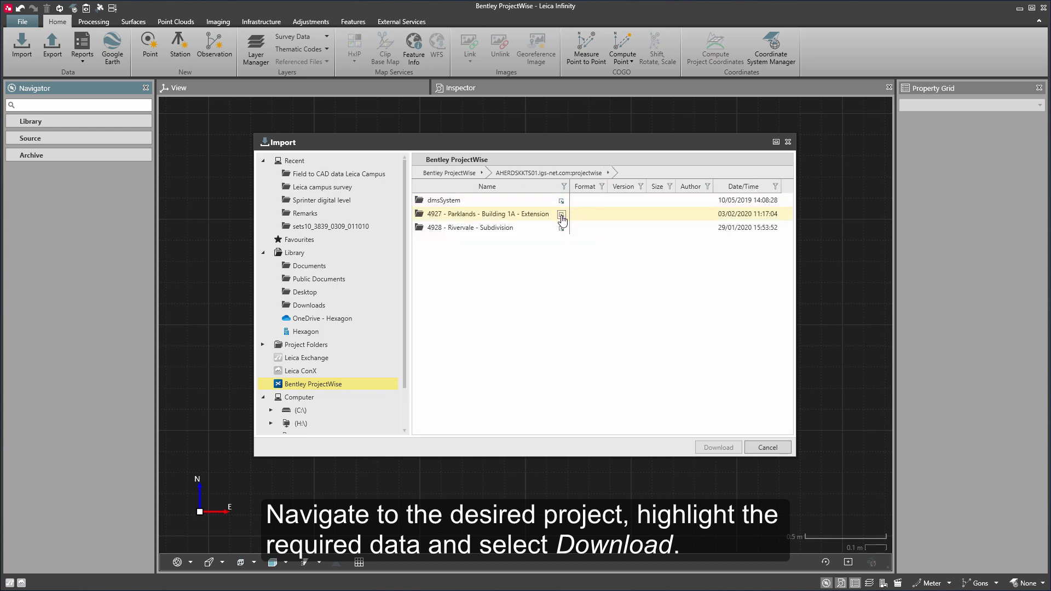
{"action": "left_click", "coordinate": [561, 214]}
Download Building 1A - Extension.dgn and import it into the project.
{"action": "left_click", "coordinate": [509, 202]}
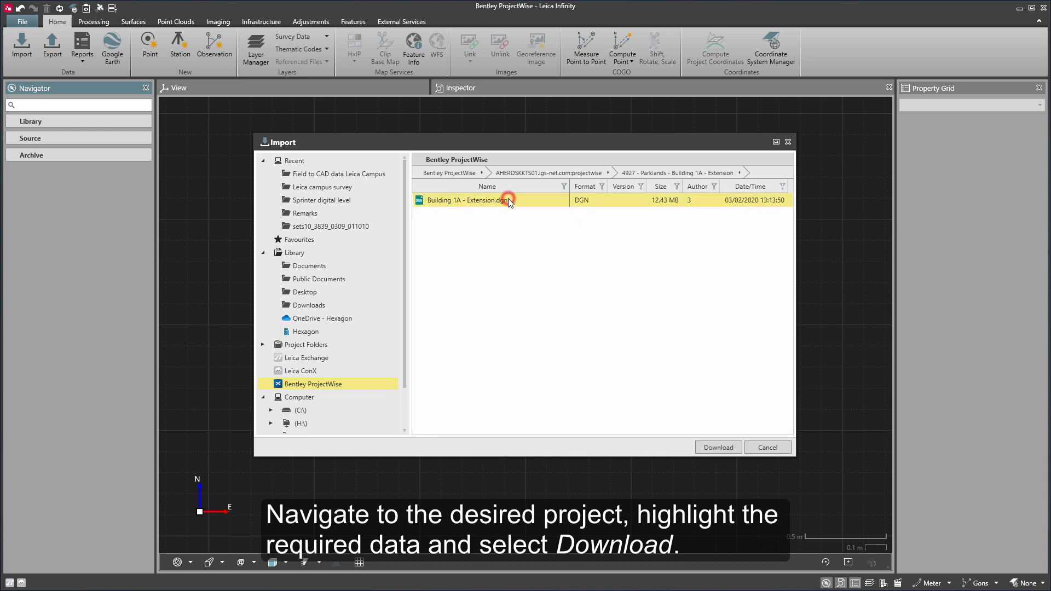
{"action": "left_click", "coordinate": [717, 448]}
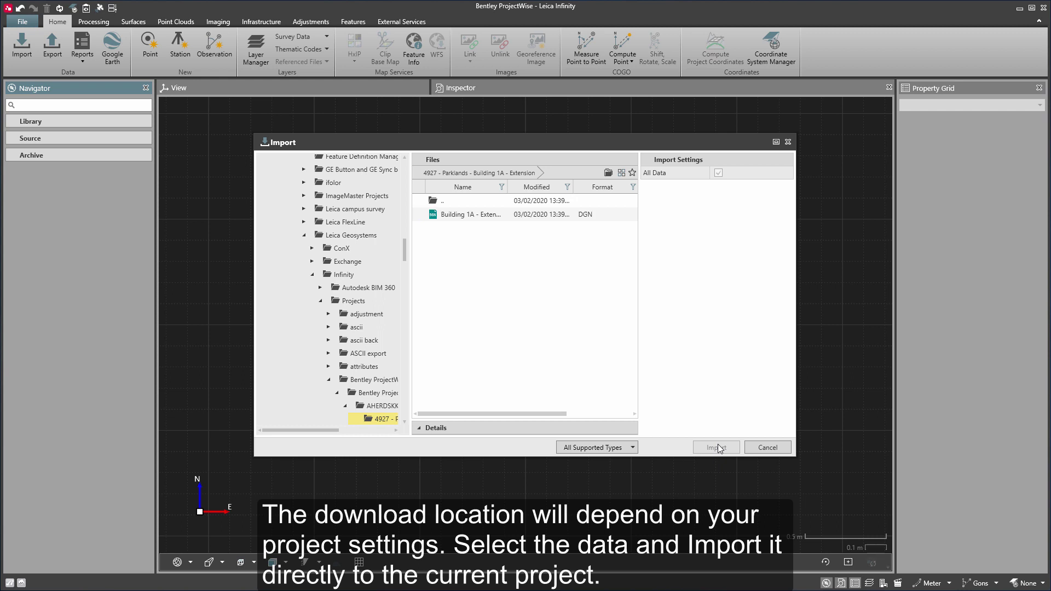
{"action": "left_click", "coordinate": [481, 218]}
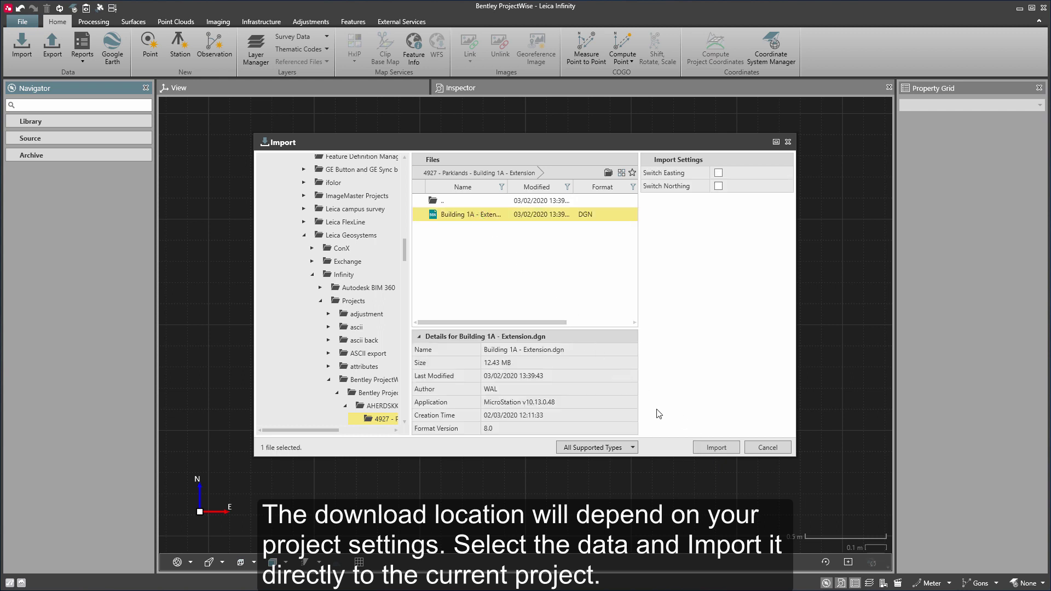
{"action": "left_click", "coordinate": [702, 450]}
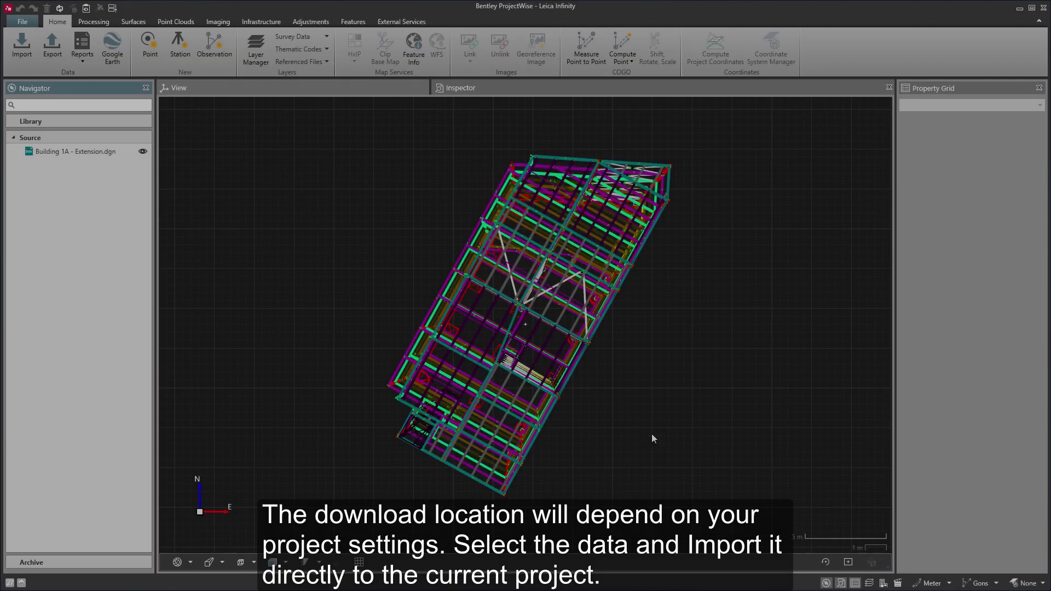
Turn off every Building 1A reference layer in Layer Manager except Concrete.
{"action": "left_click_drag", "start_coordinate": [652, 438], "coordinate": [557, 378]}
{"action": "scroll", "coordinate": [561, 376], "scroll_direction": "up", "scroll_amount": 2}
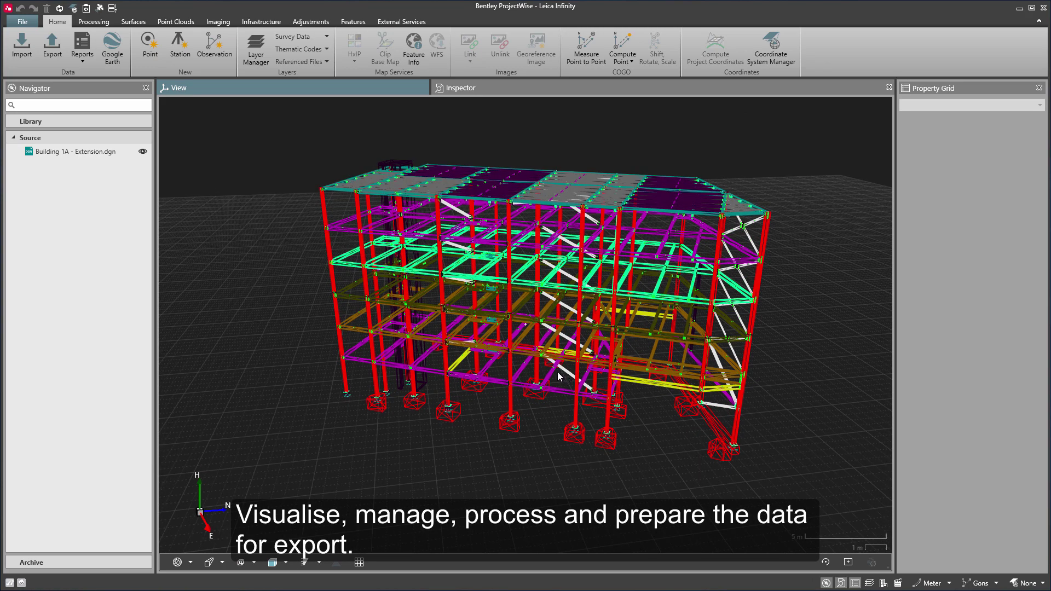
{"action": "left_click", "coordinate": [255, 55]}
{"action": "left_click", "coordinate": [287, 193]}
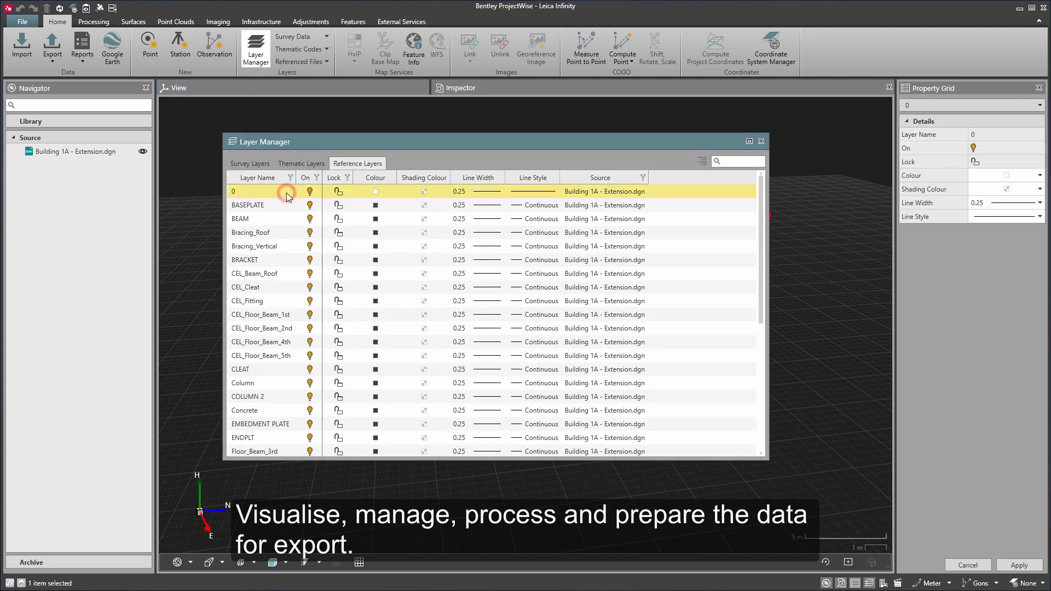
{"action": "key", "text": "ctrl+a"}
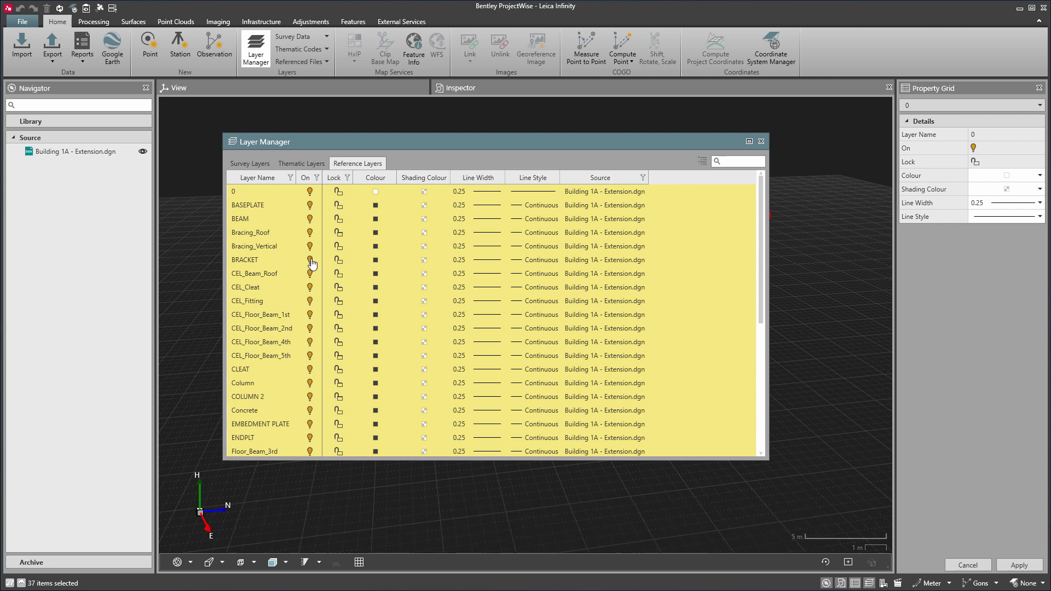
{"action": "left_click", "coordinate": [310, 261]}
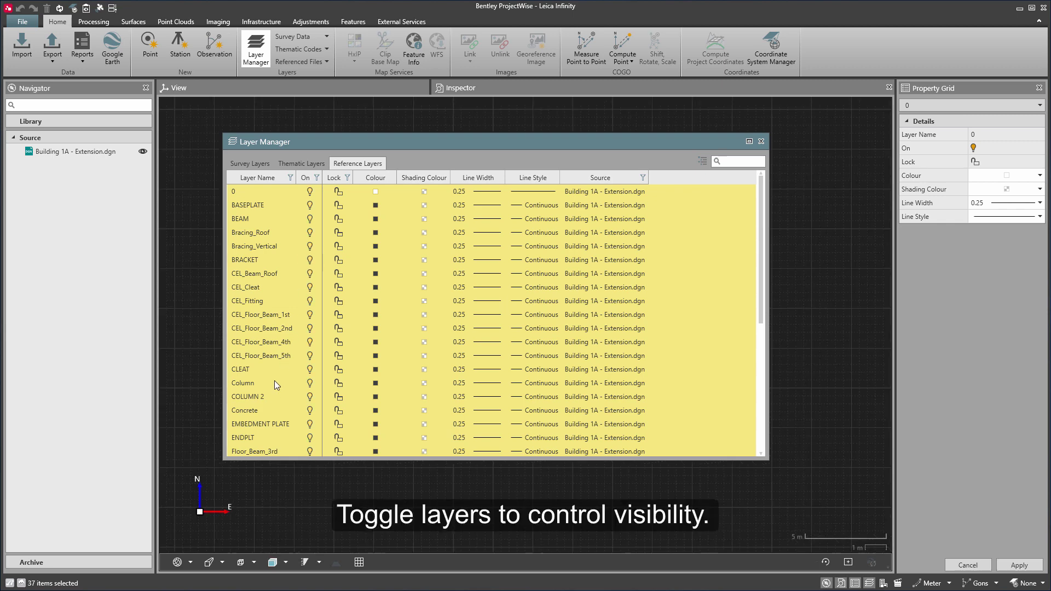
{"action": "left_click", "coordinate": [270, 411]}
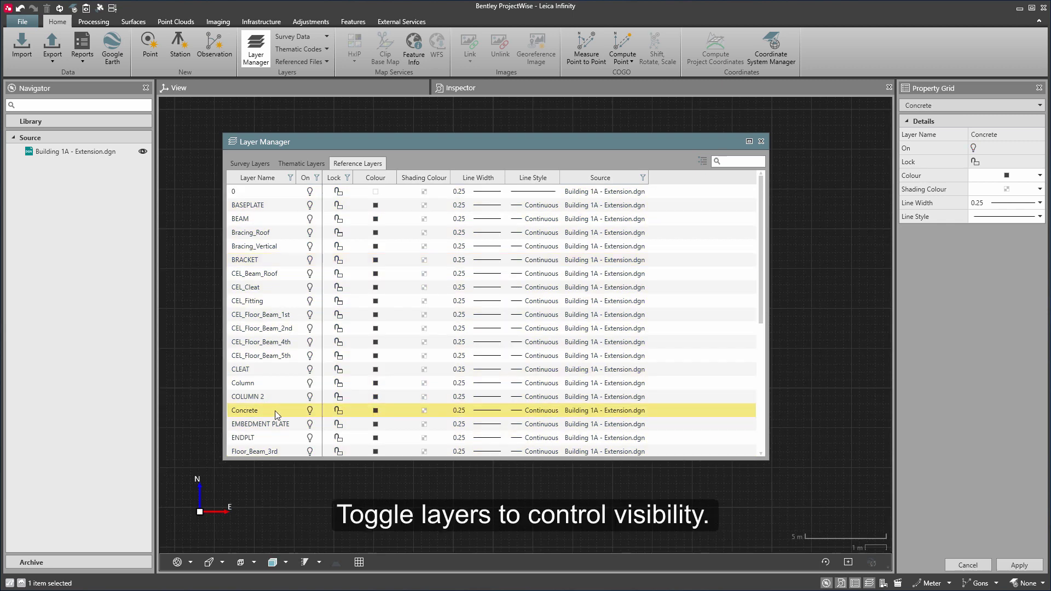
{"action": "left_click", "coordinate": [309, 411]}
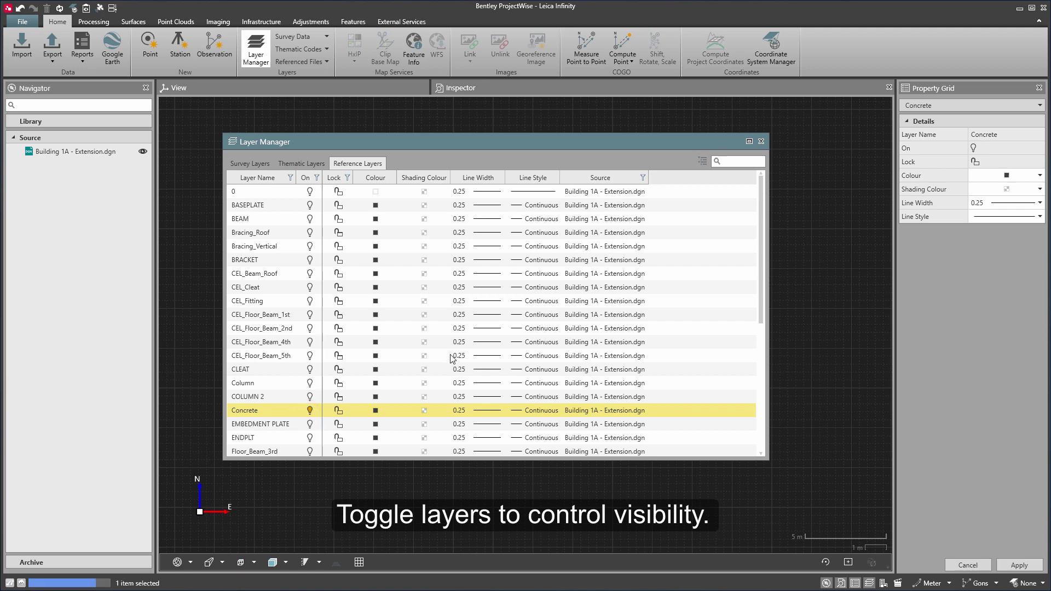
{"action": "left_click", "coordinate": [761, 142]}
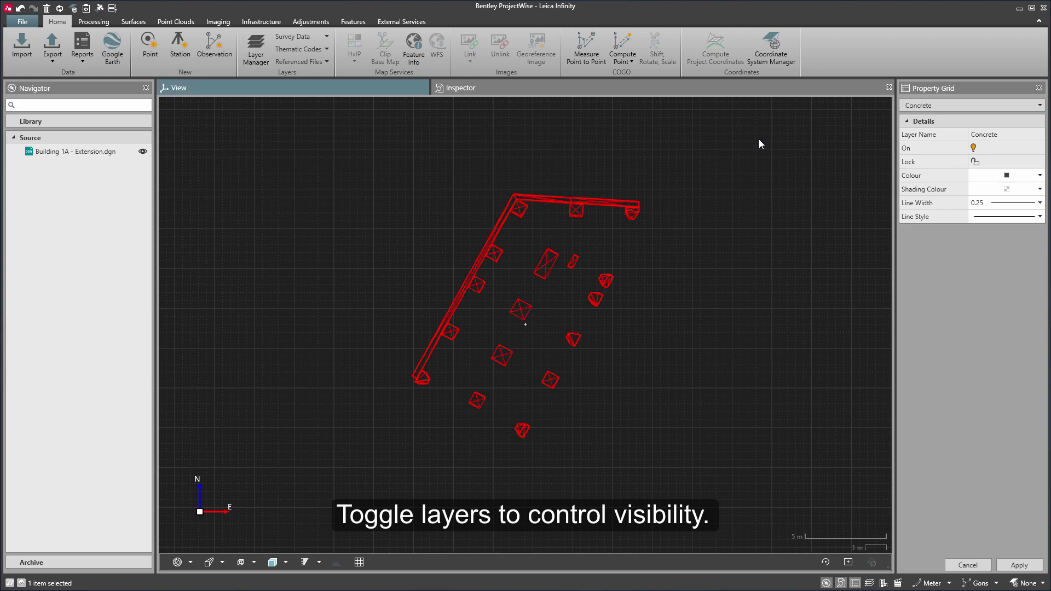
Copy the box-selected concrete objects from CAD as surfaces REF_Surface0 to REF_Surface9.
{"action": "left_click_drag", "start_coordinate": [596, 397], "coordinate": [555, 339]}
{"action": "left_click_drag", "start_coordinate": [360, 295], "coordinate": [740, 465]}
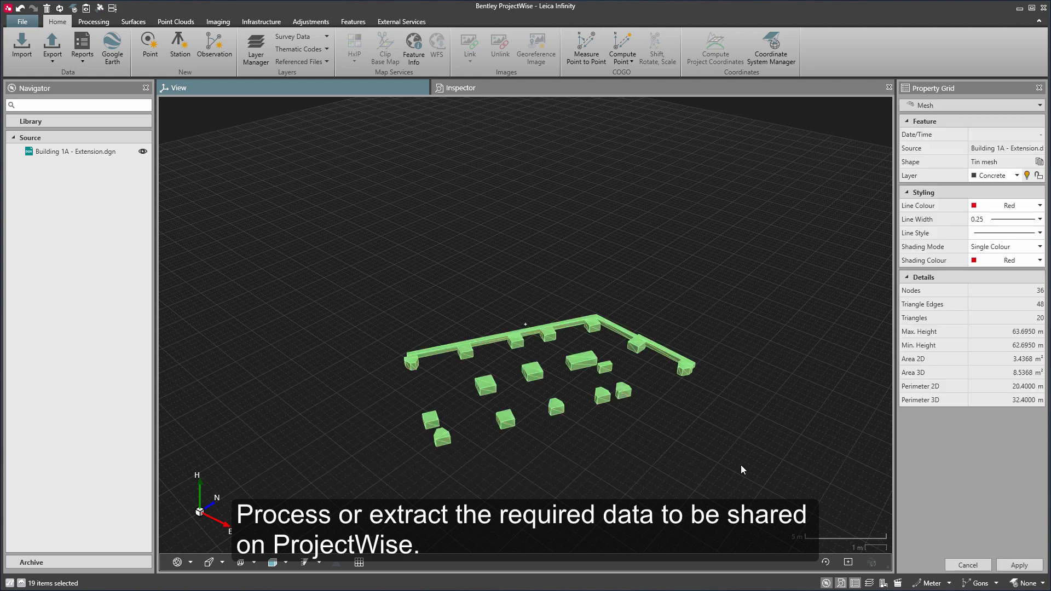
{"action": "left_click", "coordinate": [351, 22]}
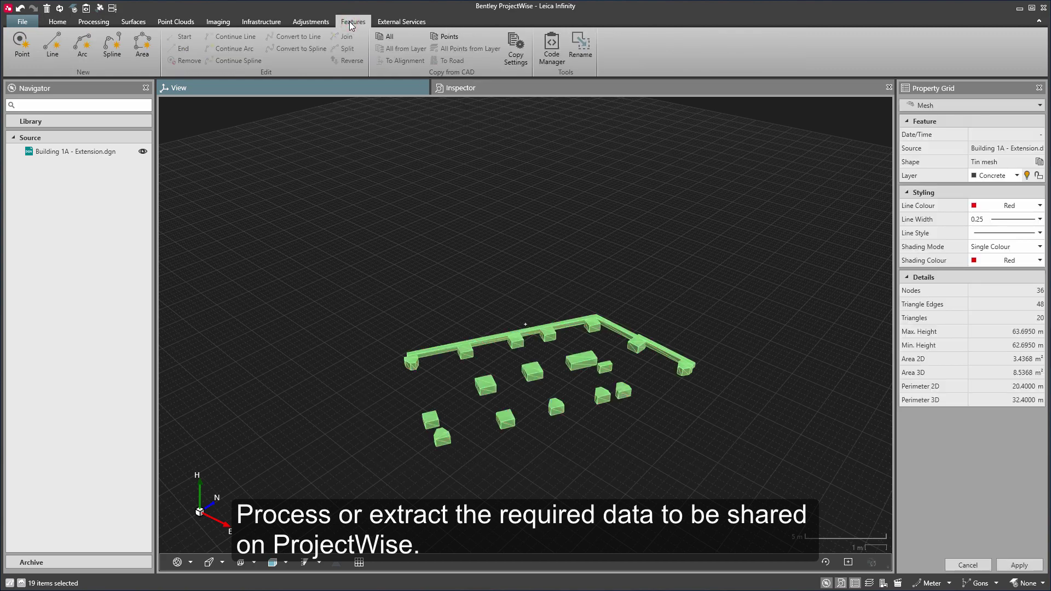
{"action": "left_click", "coordinate": [385, 36]}
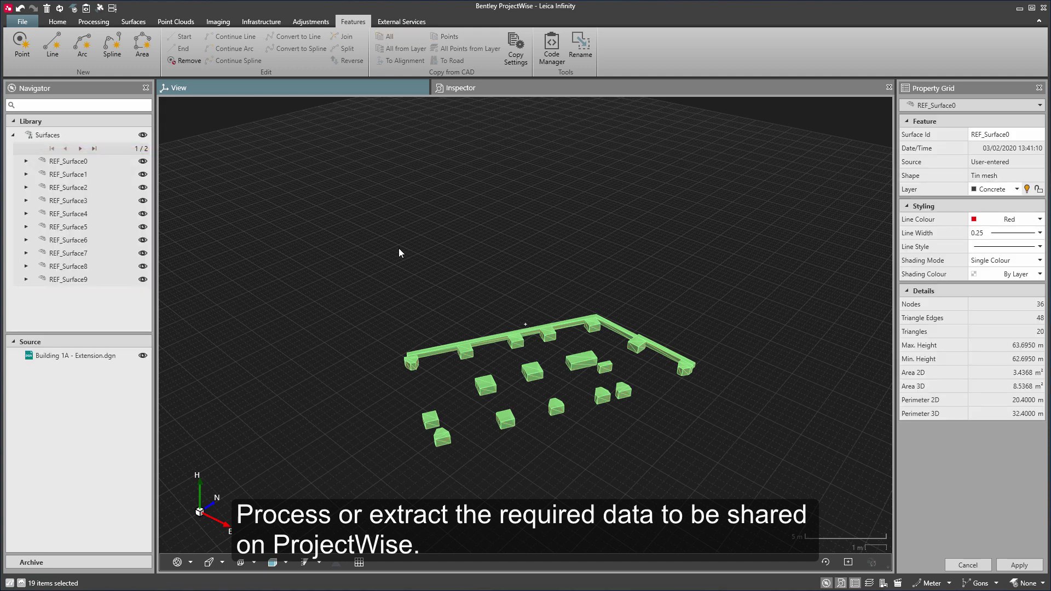
Reselect the concrete and copy its points from CAD as CC-labelled points.
{"action": "scroll", "coordinate": [577, 445], "scroll_direction": "up", "scroll_amount": 5}
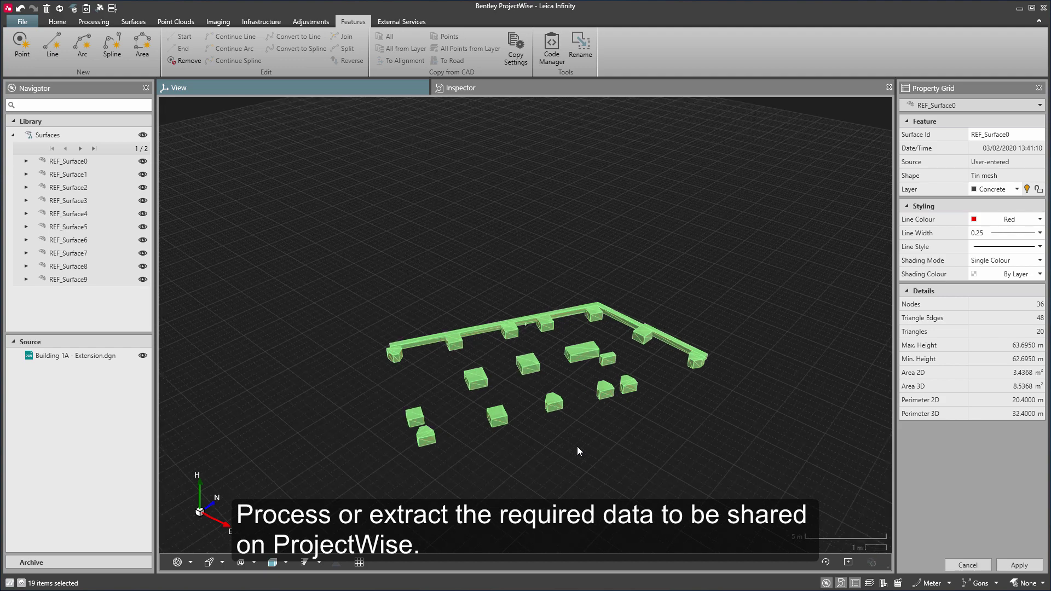
{"action": "left_click_drag", "start_coordinate": [545, 442], "coordinate": [545, 441]}
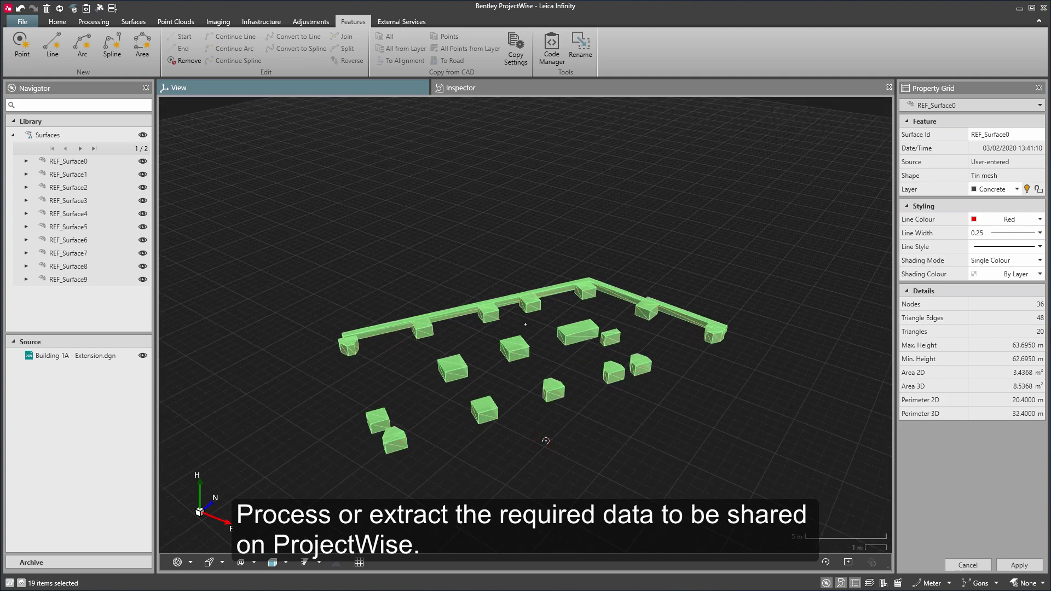
{"action": "left_click_drag", "start_coordinate": [279, 220], "coordinate": [757, 464]}
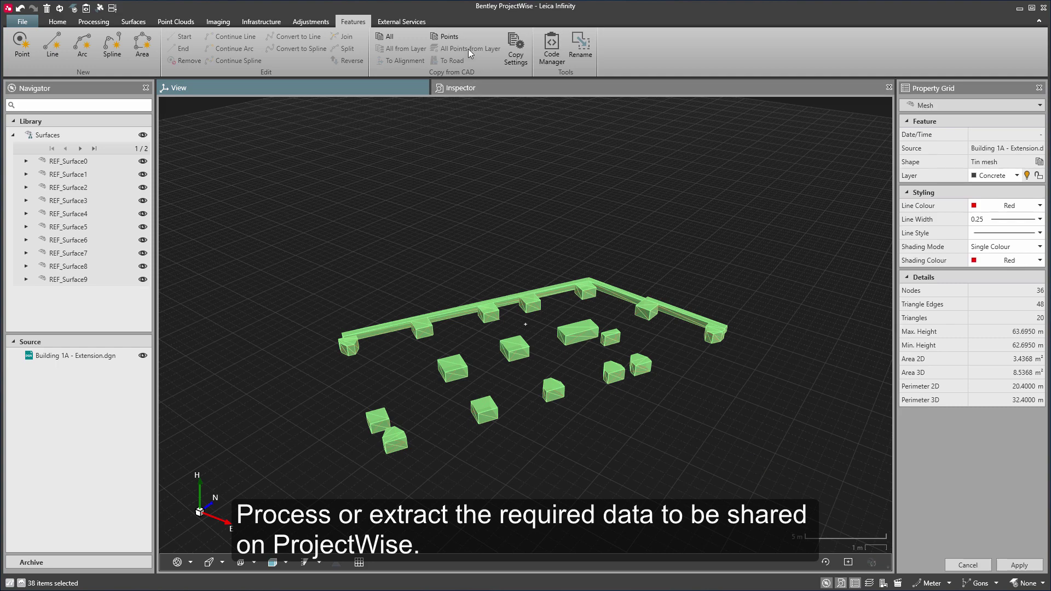
{"action": "left_click", "coordinate": [457, 35]}
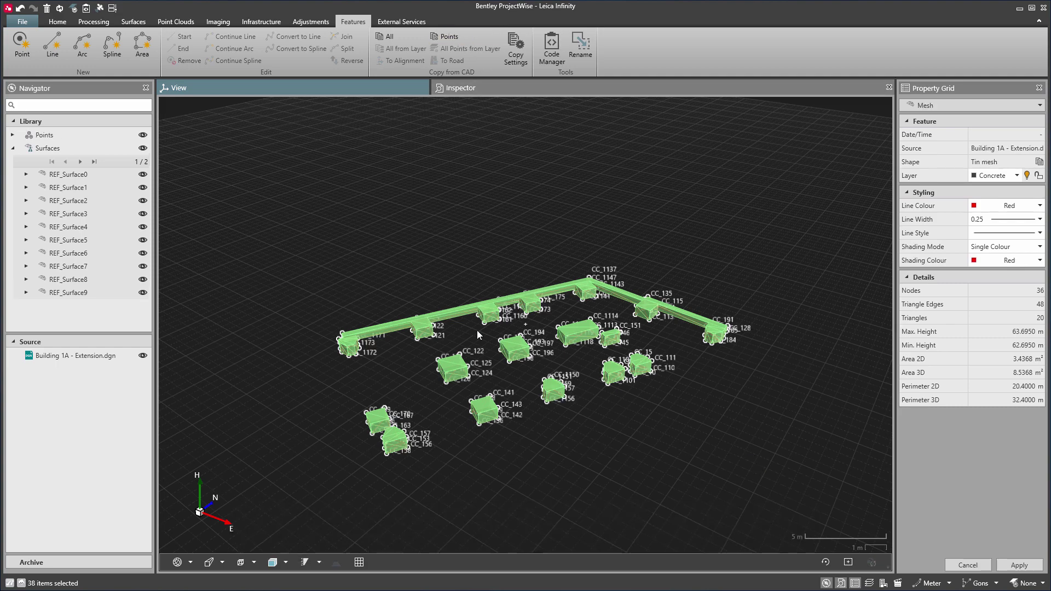
{"action": "left_click", "coordinate": [493, 453]}
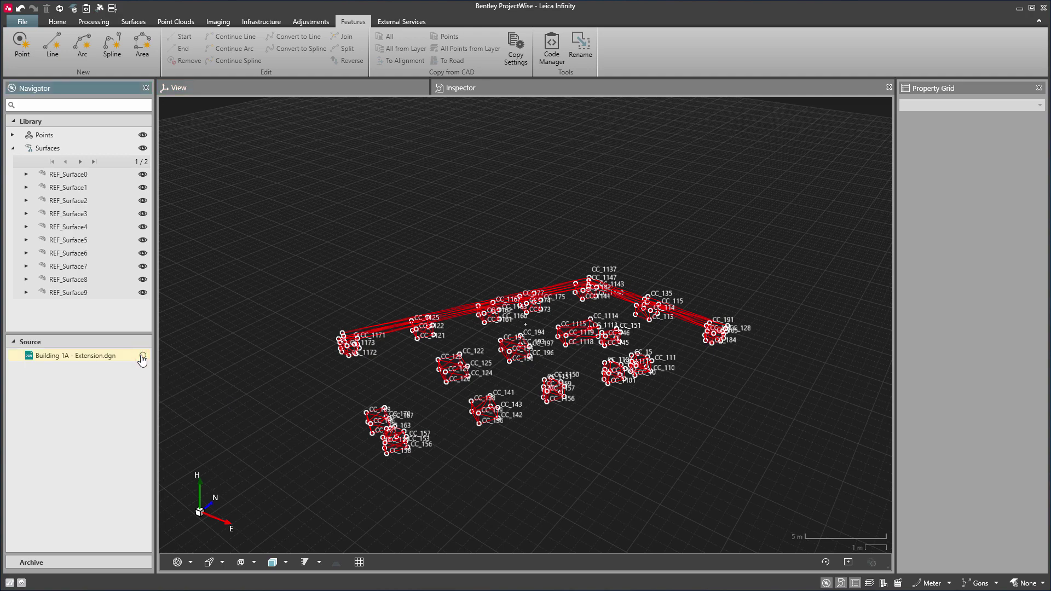
{"action": "scroll", "coordinate": [572, 457], "scroll_direction": "up", "scroll_amount": 2}
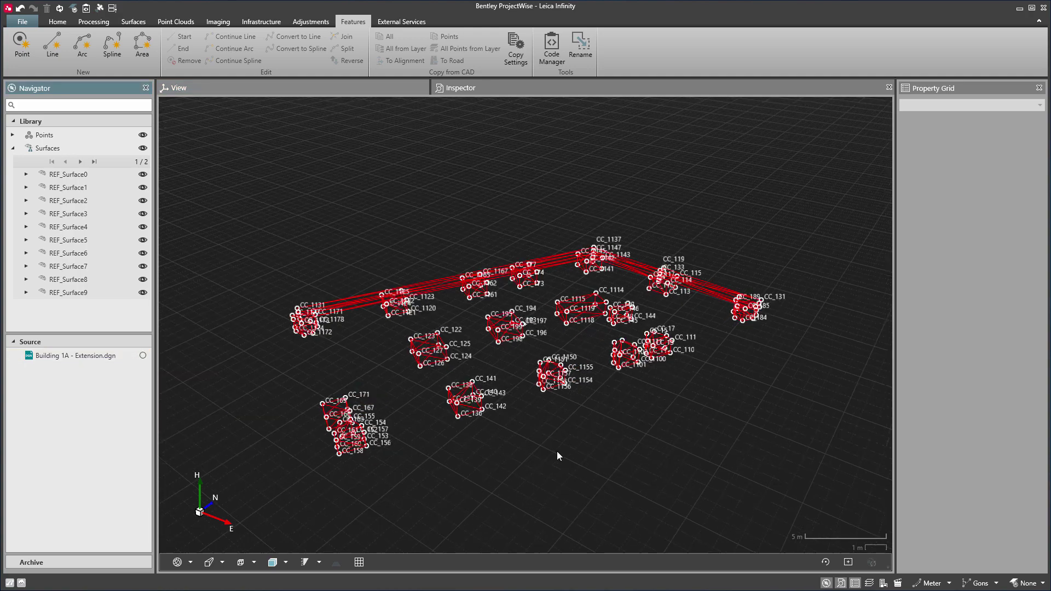
{"action": "mouse_move", "coordinate": [511, 438]}
{"action": "left_mouse_down"}
{"action": "mouse_move", "coordinate": [530, 445]}
{"action": "mouse_move", "coordinate": [517, 444]}
{"action": "left_mouse_up"}
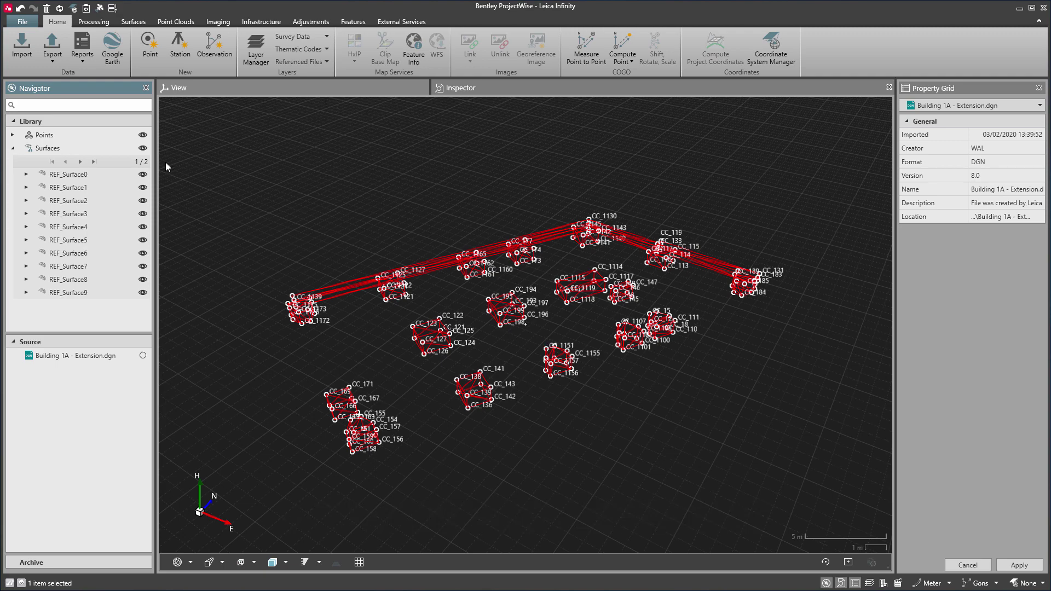
Export all data as Concrete Columns to the 4927 - Parklands - Building 1A - Extension ProjectWise folder.
{"action": "left_click", "coordinate": [59, 61]}
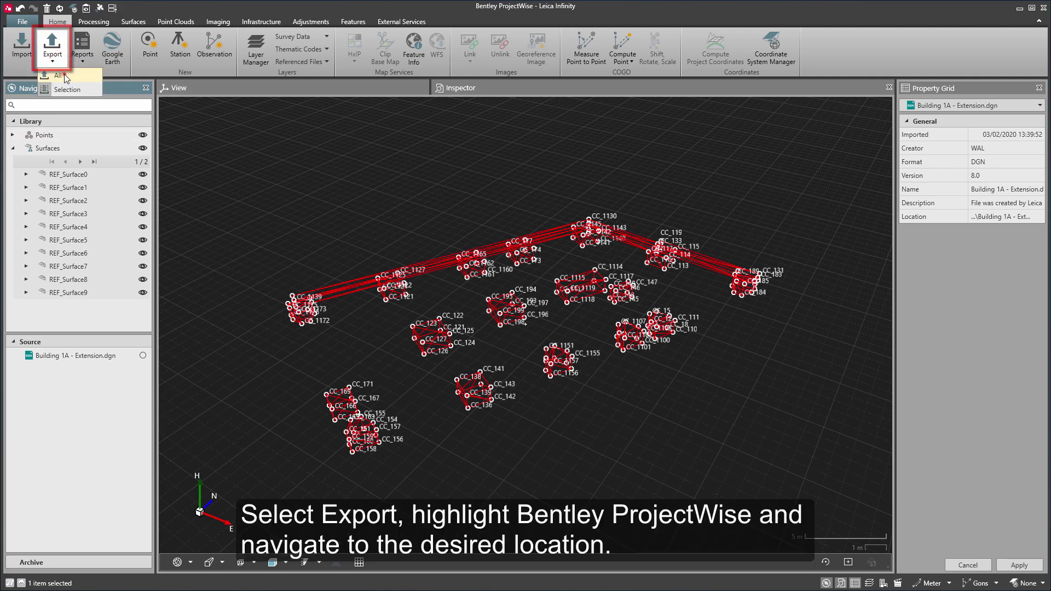
{"action": "left_click", "coordinate": [64, 75]}
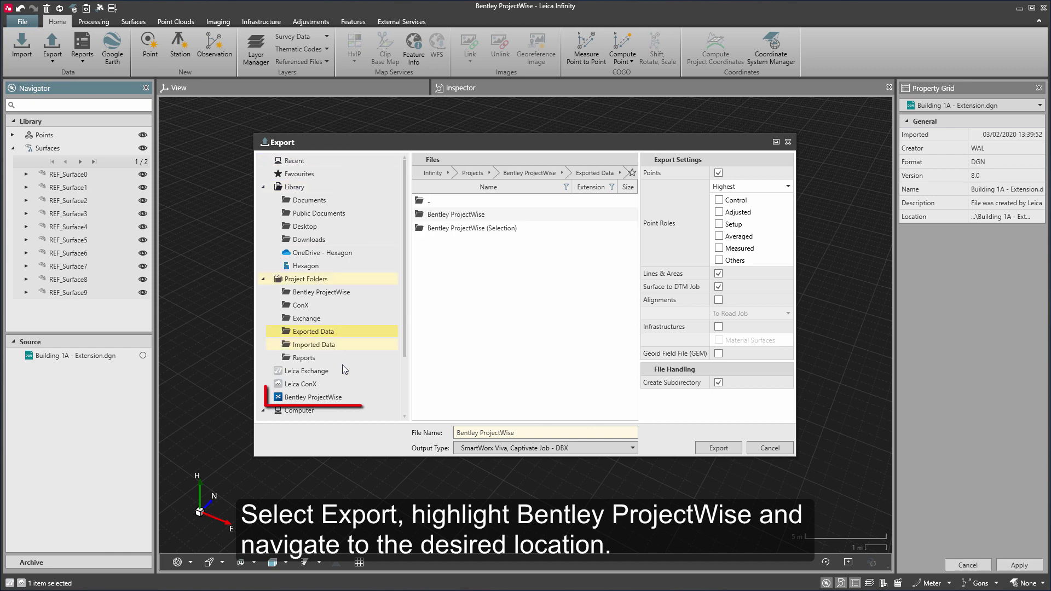
{"action": "left_click", "coordinate": [346, 399]}
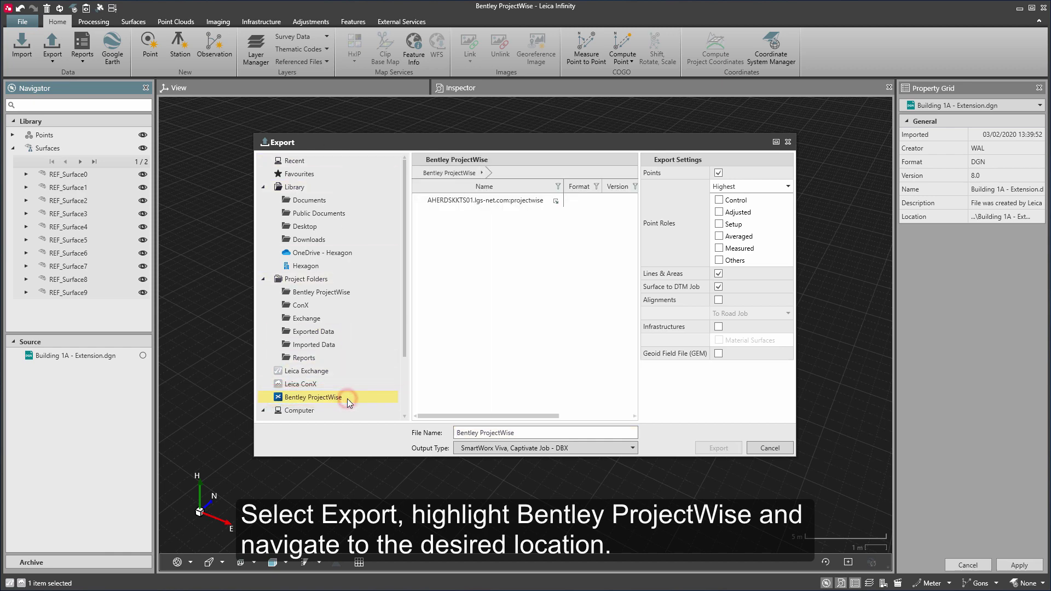
{"action": "left_click", "coordinate": [556, 200]}
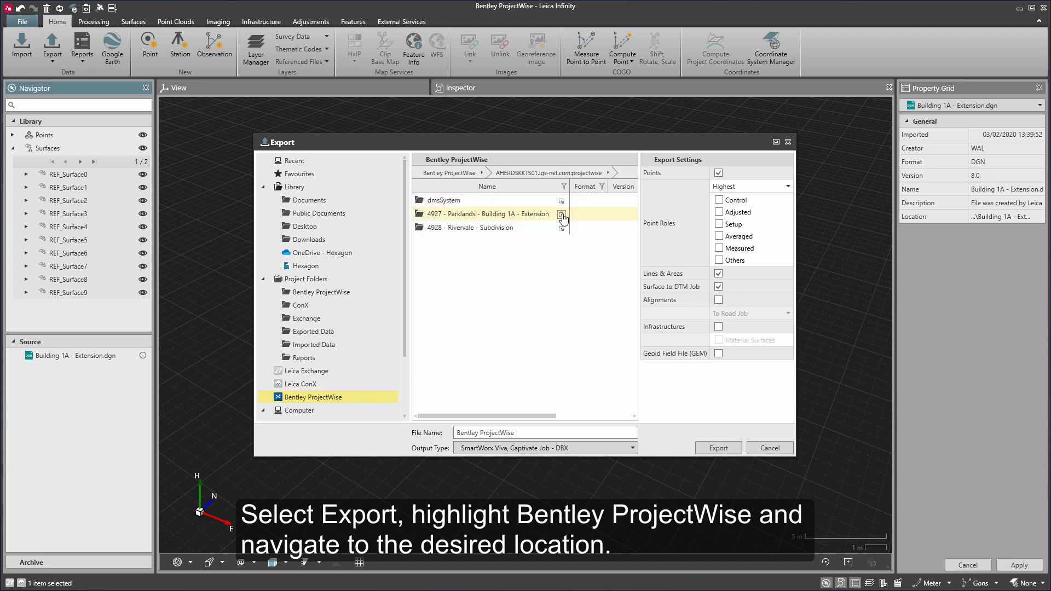
{"action": "left_click", "coordinate": [561, 213]}
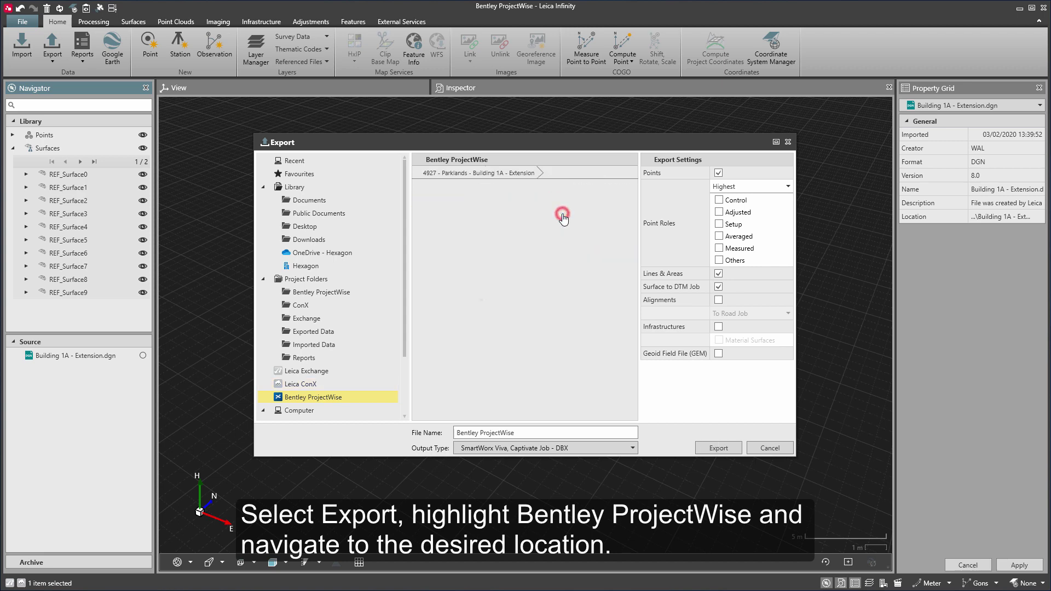
{"action": "triple_click", "coordinate": [534, 433]}
{"action": "type", "text": "Concrete Columns"}
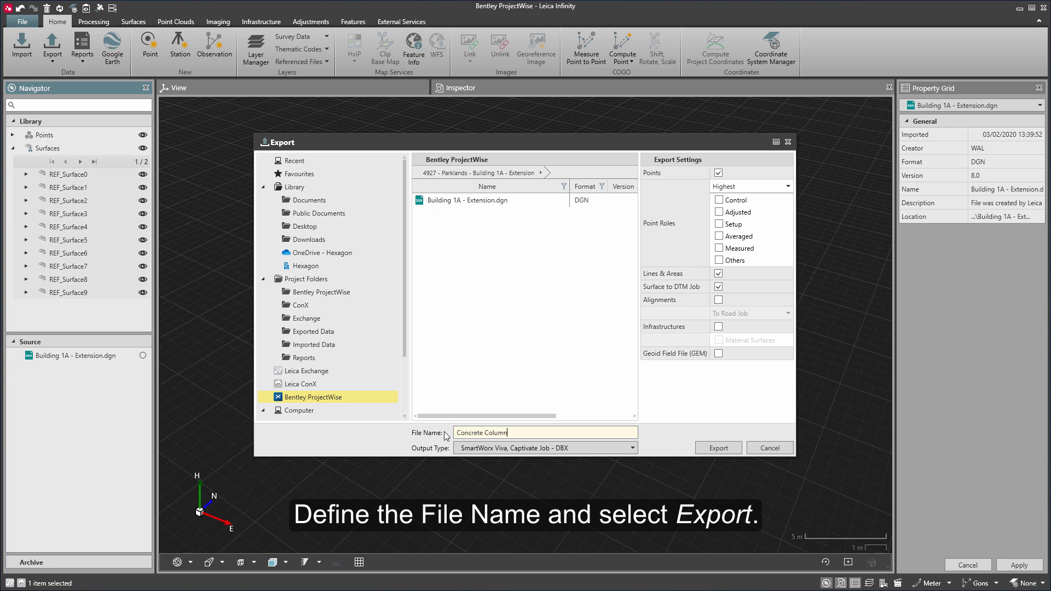
{"action": "left_click", "coordinate": [711, 449]}
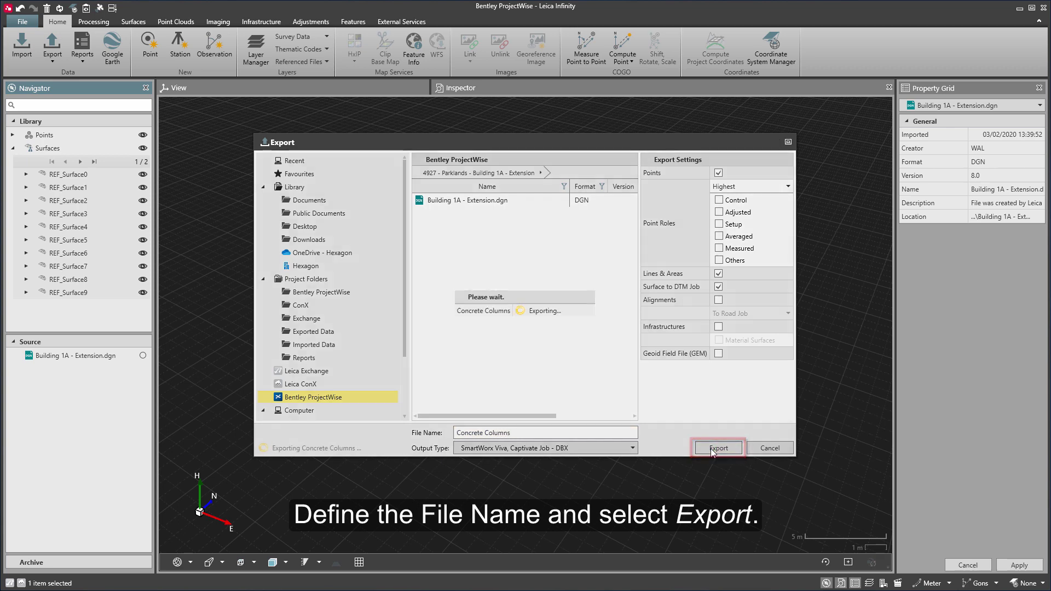